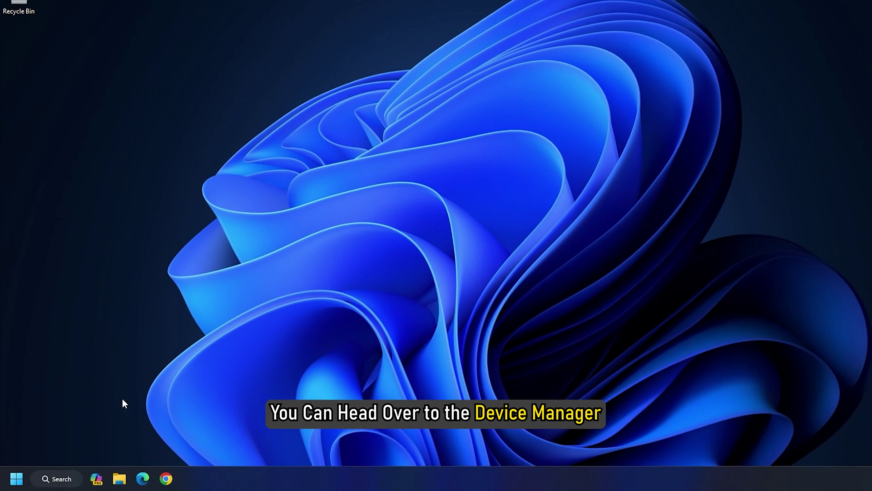
Step: Search automatically for an updated AMD Radeon(TM) Graphics driver under Display adapters
{"action": "right_click", "coordinate": [15, 480]}
{"action": "left_click", "coordinate": [46, 225]}
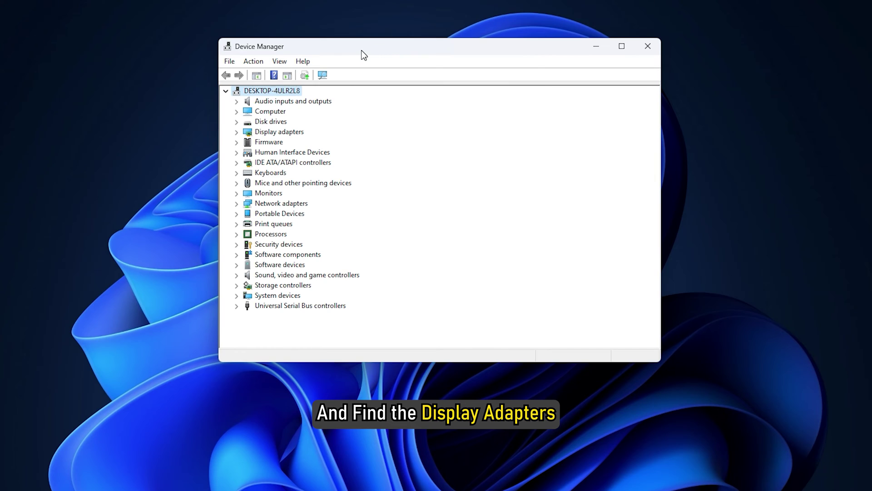
{"action": "left_click", "coordinate": [236, 132]}
{"action": "right_click", "coordinate": [301, 140]}
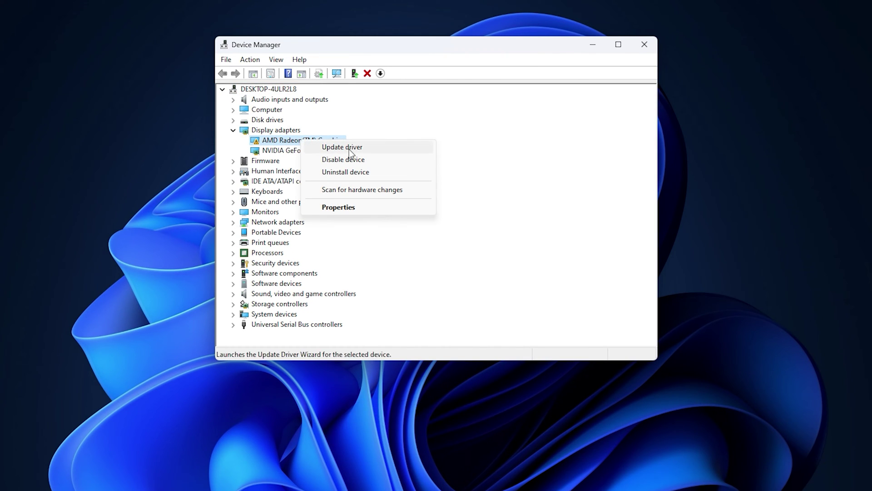
{"action": "left_click", "coordinate": [349, 149]}
{"action": "left_click", "coordinate": [356, 193]}
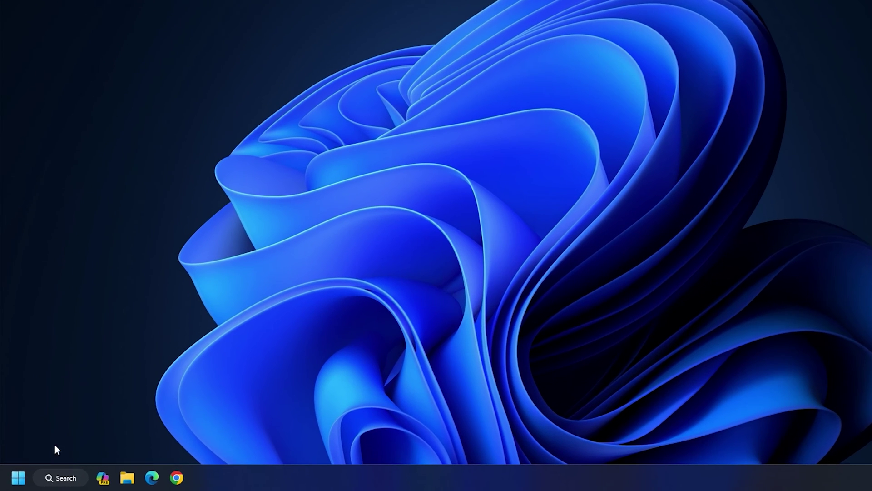
Step: Open the Properties window for AMD Radeon(TM) Graphics under Display adapters
{"action": "right_click", "coordinate": [15, 480]}
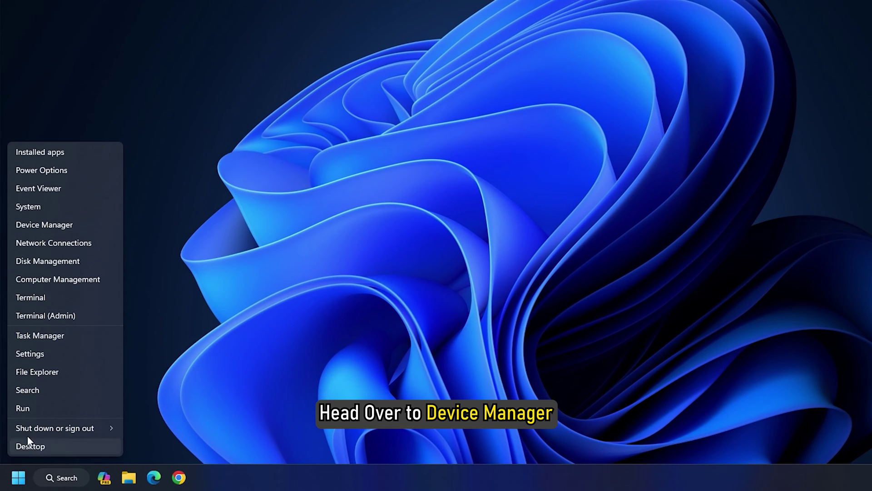
{"action": "left_click", "coordinate": [52, 227]}
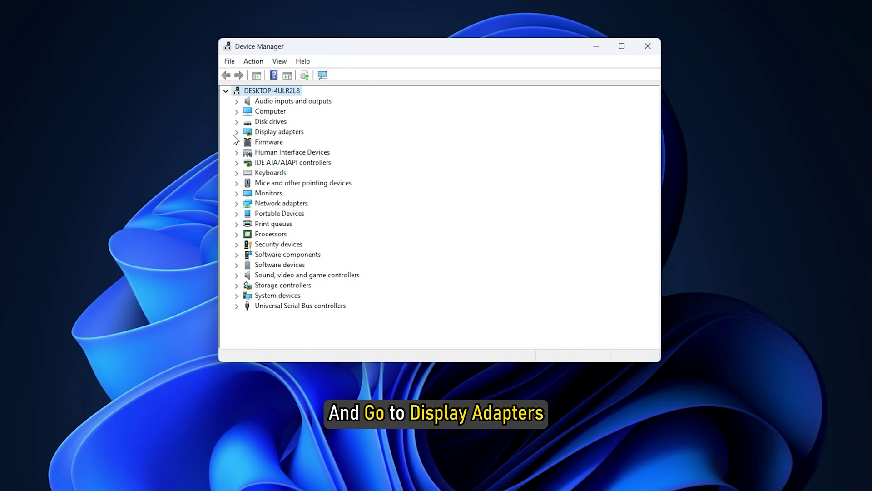
{"action": "left_click", "coordinate": [235, 132]}
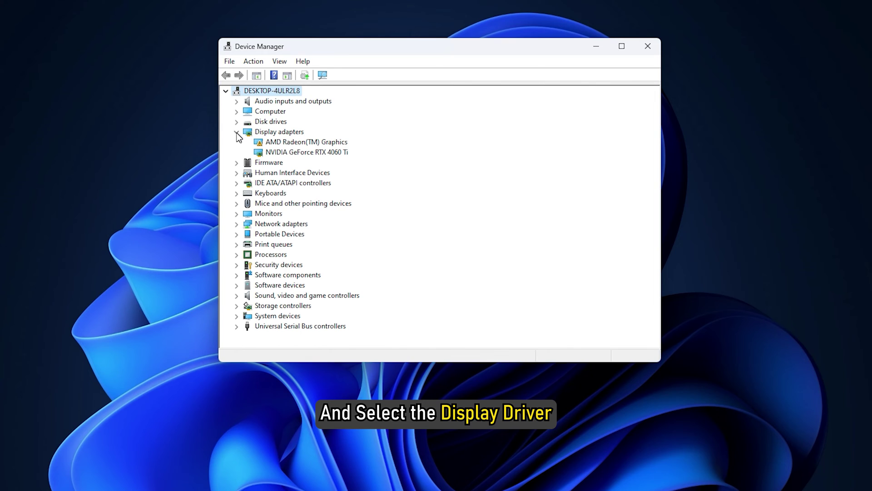
{"action": "right_click", "coordinate": [325, 142]}
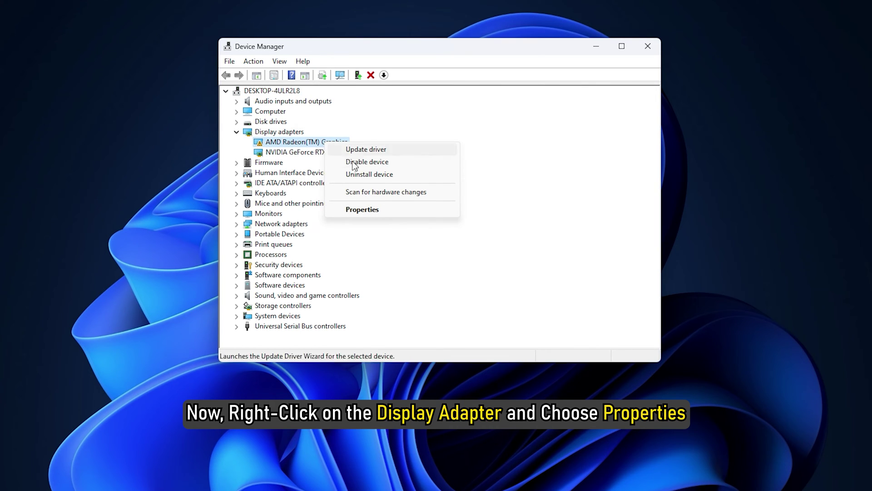
{"action": "left_click", "coordinate": [391, 208]}
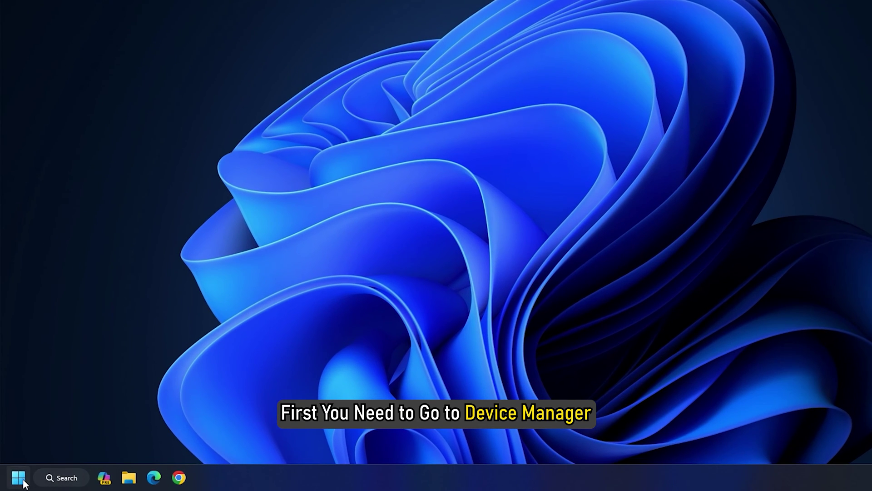
Step: Uninstall the Generic Monitor (FINGERS 2150) device listed under Monitors
{"action": "right_click", "coordinate": [16, 478]}
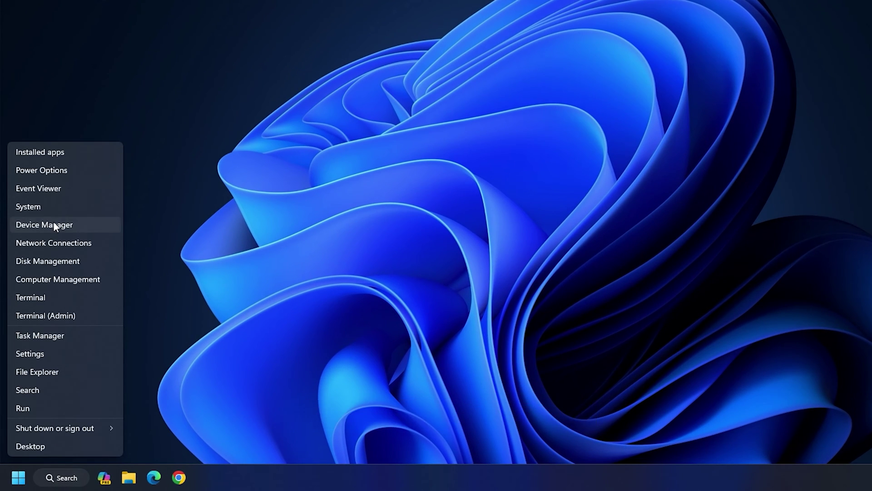
{"action": "left_click", "coordinate": [53, 224]}
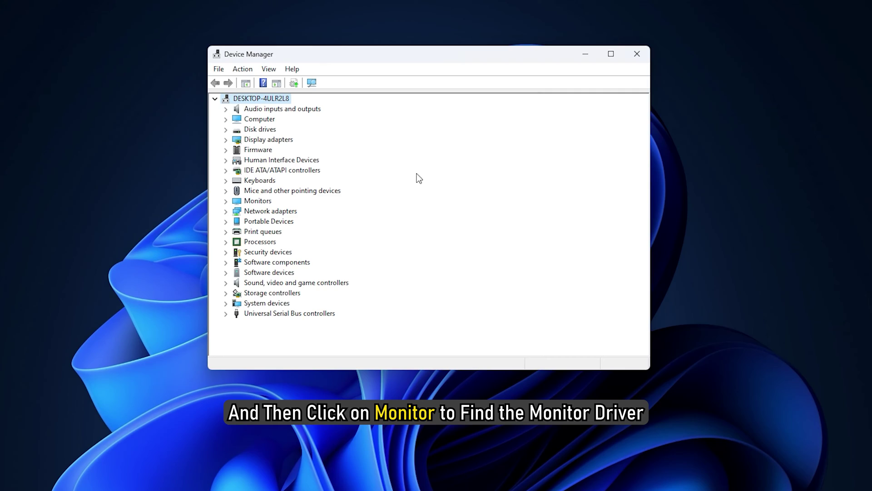
{"action": "left_click", "coordinate": [227, 201]}
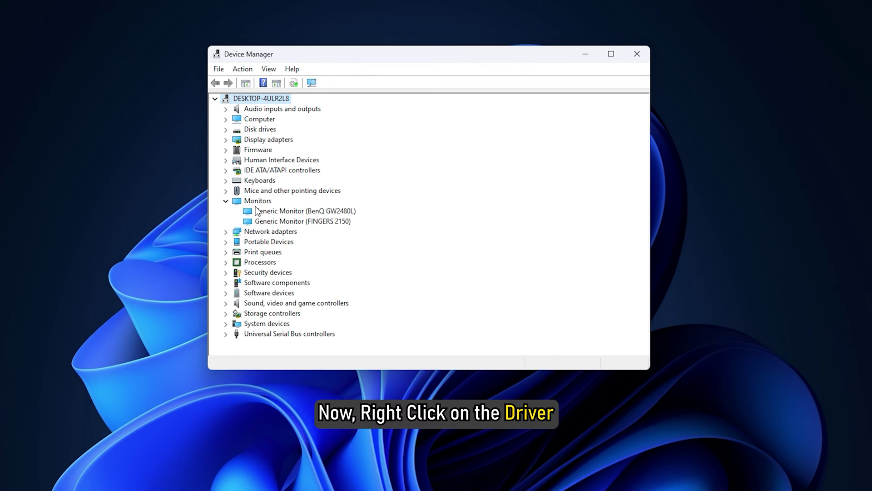
{"action": "left_click", "coordinate": [312, 221]}
{"action": "right_click", "coordinate": [312, 221]}
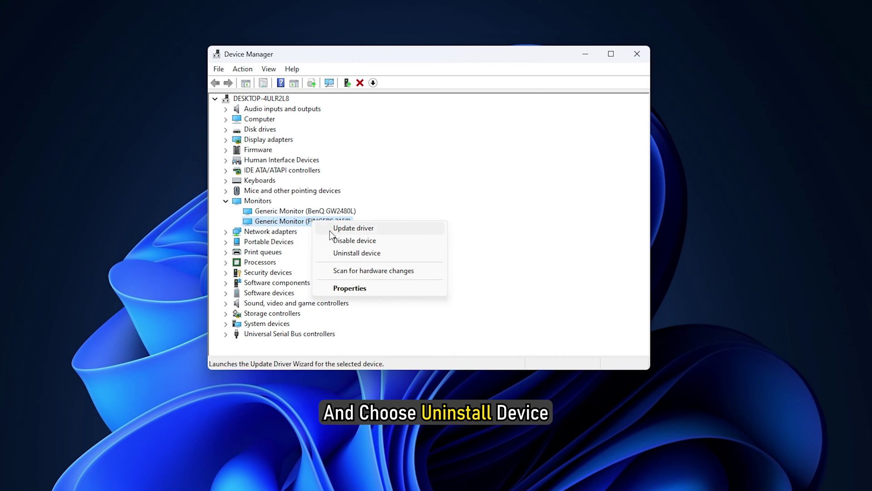
{"action": "left_click", "coordinate": [358, 254]}
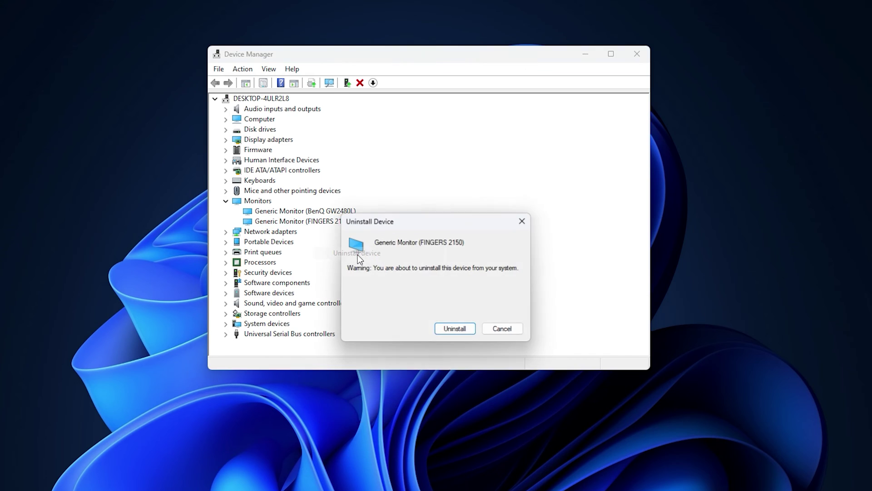
{"action": "left_click", "coordinate": [451, 332]}
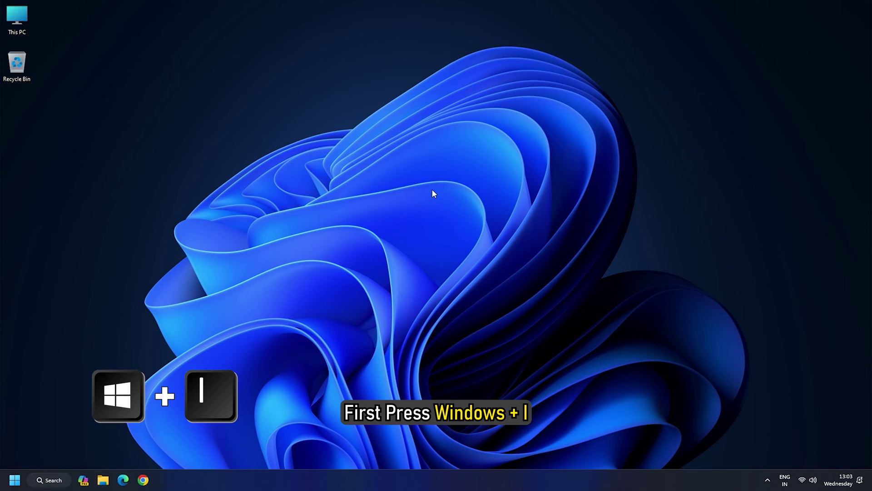
Step: Go to System > Display in Windows Settings
{"action": "key", "text": "super+i"}
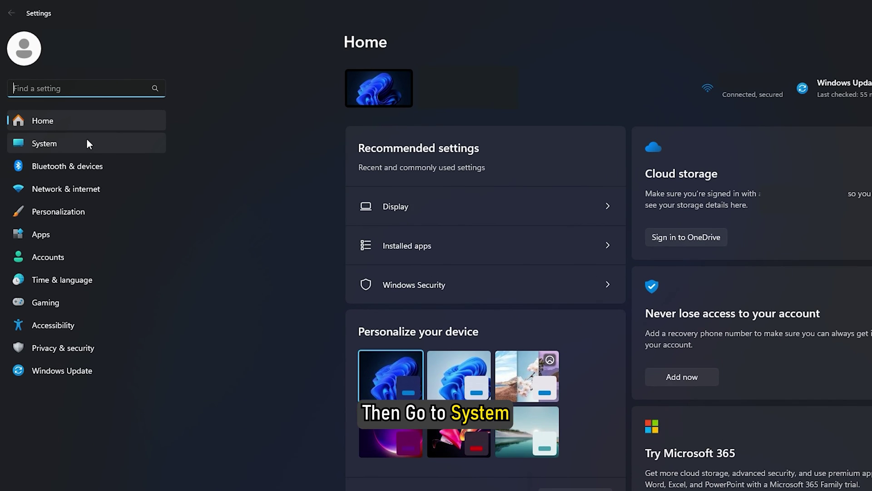
{"action": "left_click", "coordinate": [66, 113]}
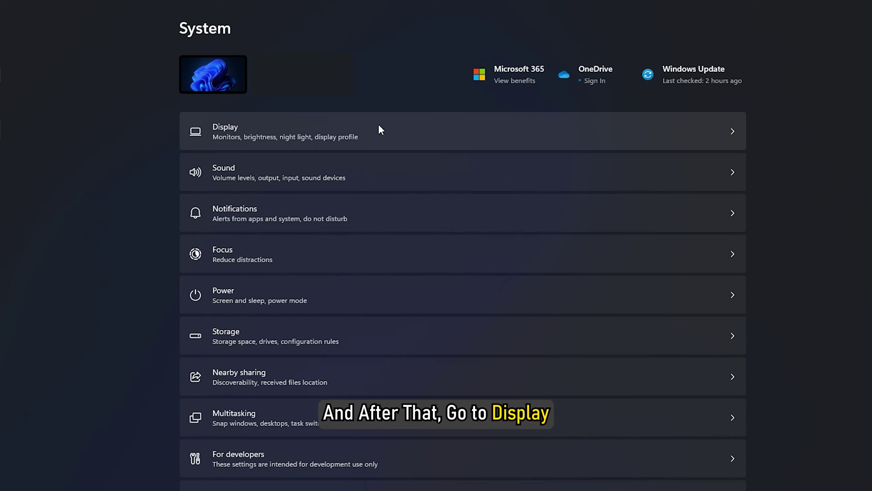
{"action": "left_click", "coordinate": [390, 131]}
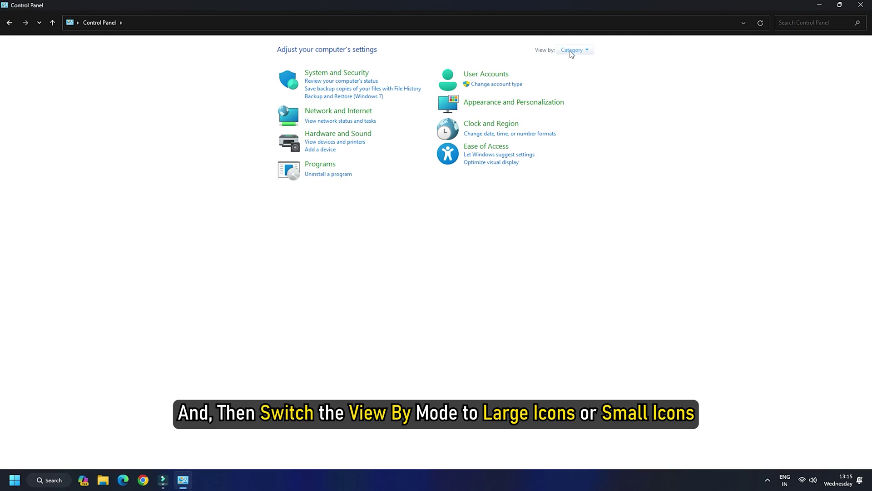
Step: Set Control Panel's View by to Large icons and open Color Management
{"action": "left_click", "coordinate": [572, 51]}
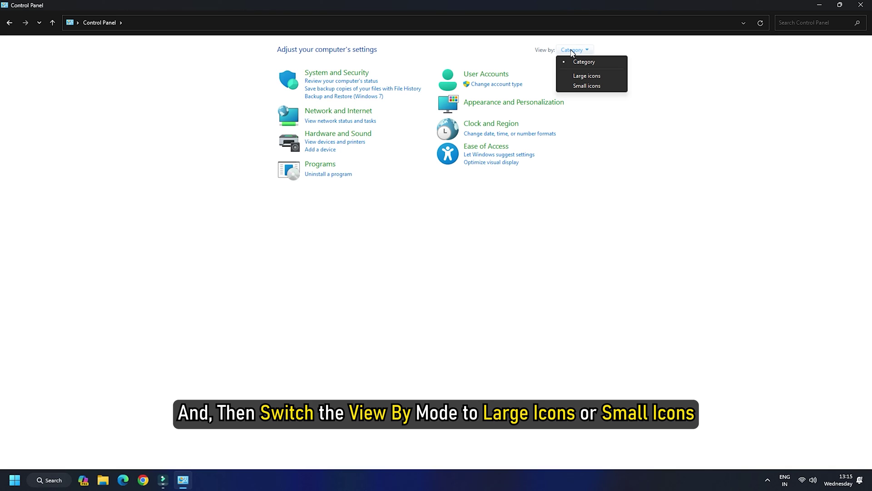
{"action": "left_click", "coordinate": [578, 78]}
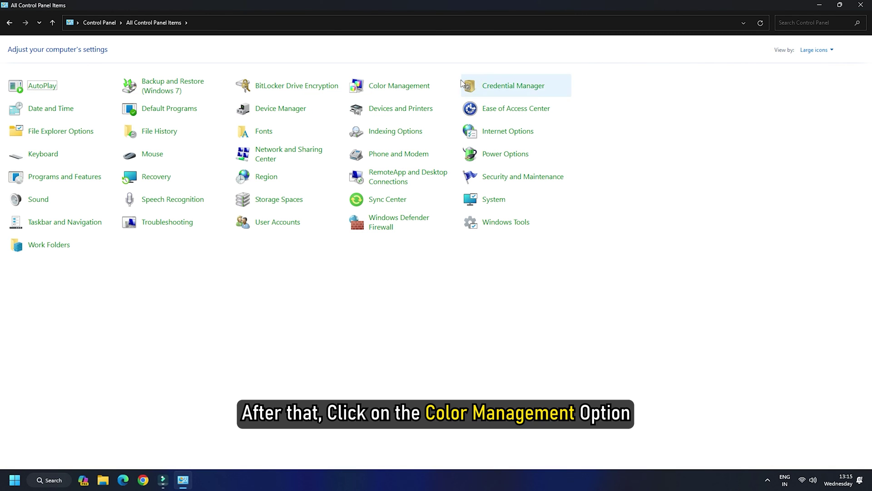
{"action": "left_click", "coordinate": [415, 87]}
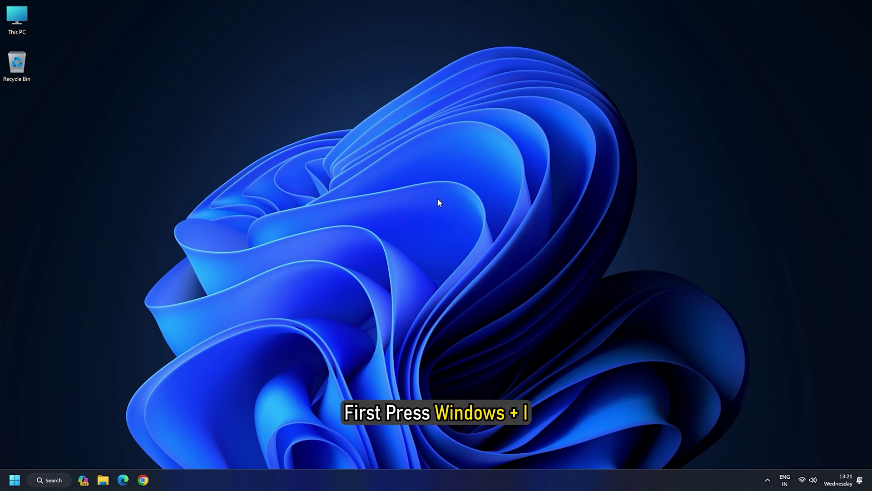
Step: Go to Accessibility > Color filters in Windows Settings
{"action": "key", "text": "super+i"}
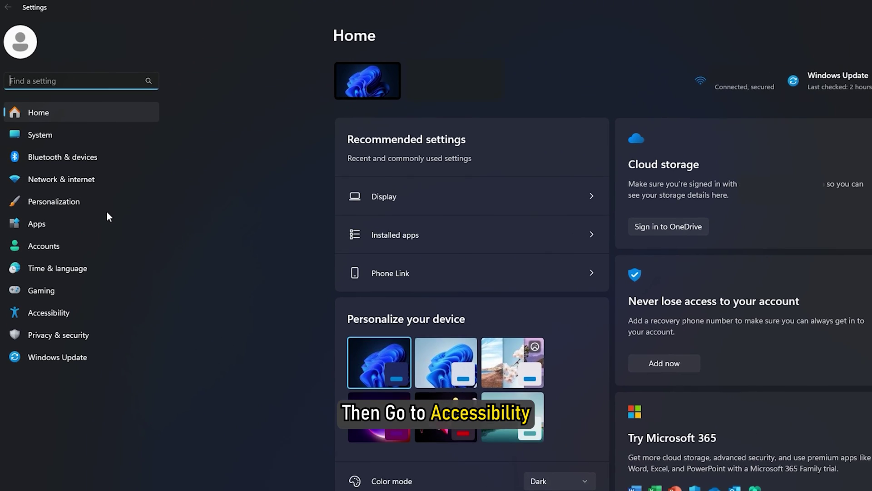
{"action": "left_click", "coordinate": [36, 318]}
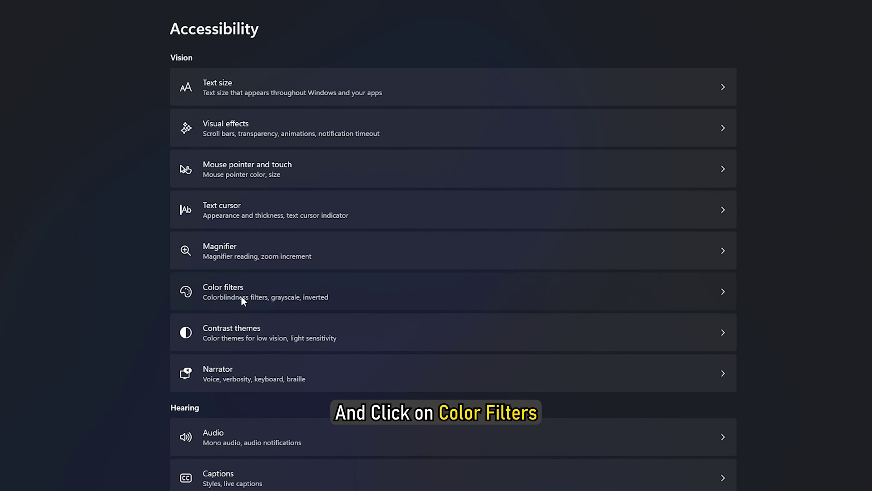
{"action": "left_click", "coordinate": [242, 297]}
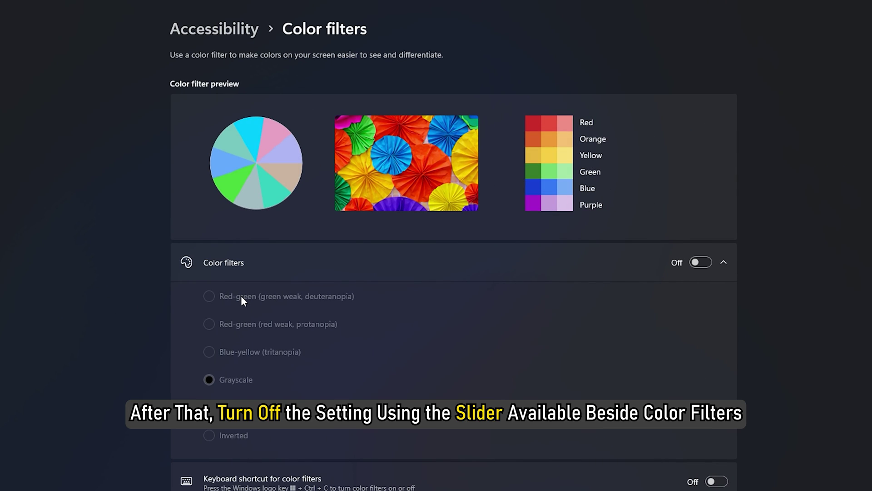